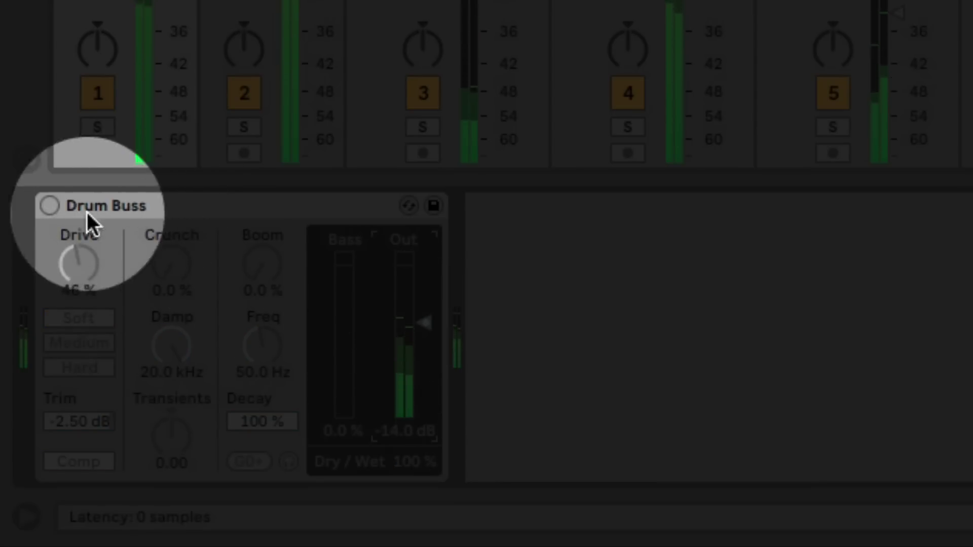
Step: Enable Drum Buss and set Drive to 79 %, comparing the drums with the effect bypassed and active
left_click(49, 205)
left_click_drag(79, 264, 80, 269)
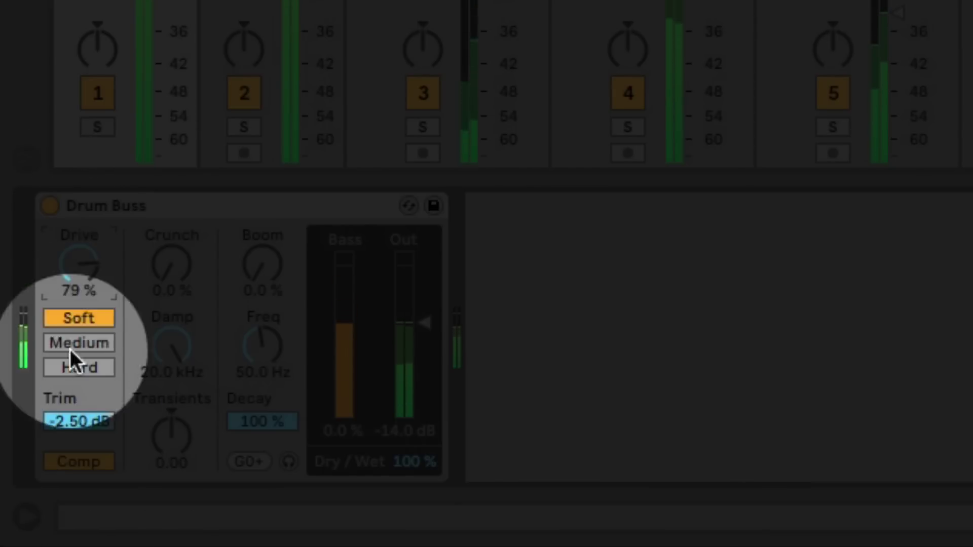
left_click(51, 205)
left_click(51, 205)
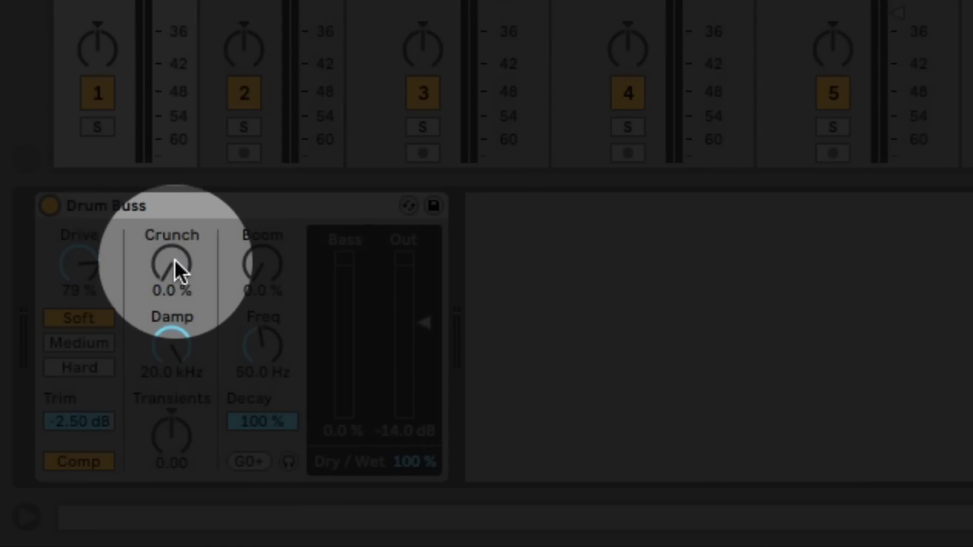
Step: Set Crunch to 34 % during playback with a bypass comparison, and set Damp to 16.0 kHz
key("space")
mouse_move(175, 266)
left_mouse_down()
mouse_move(171, 256)
mouse_move(171, 266)
left_mouse_up()
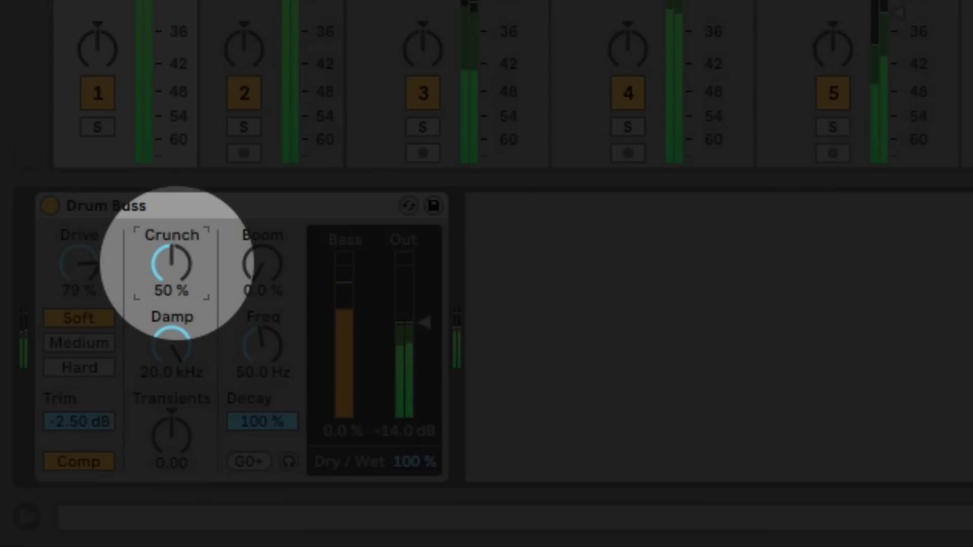
left_click_drag(171, 264, 167, 261)
left_click(48, 206)
left_click(48, 206)
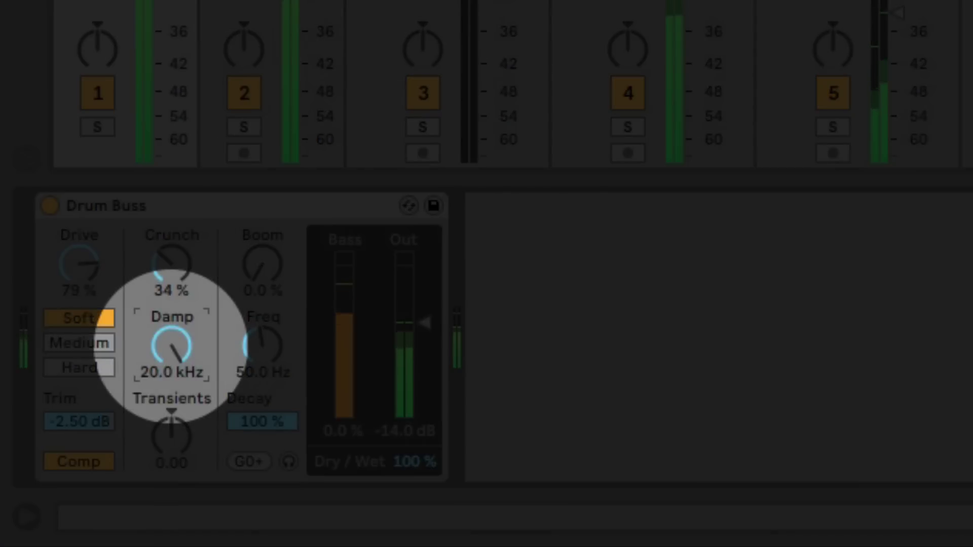
mouse_move(170, 344)
left_mouse_down()
mouse_move(171, 360)
mouse_move(172, 335)
left_mouse_up()
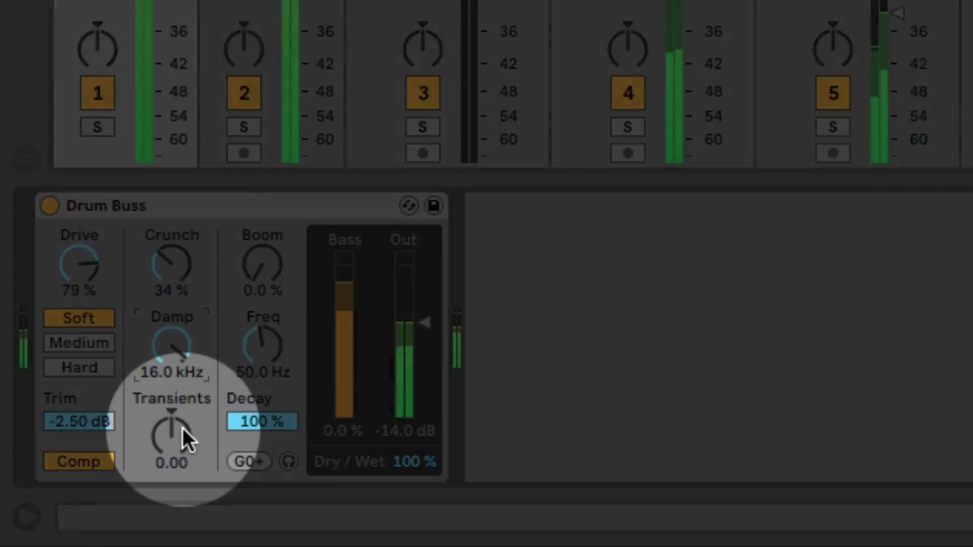
Step: Audition Transients at 1.00 and reset it to 0.00
left_click(183, 428)
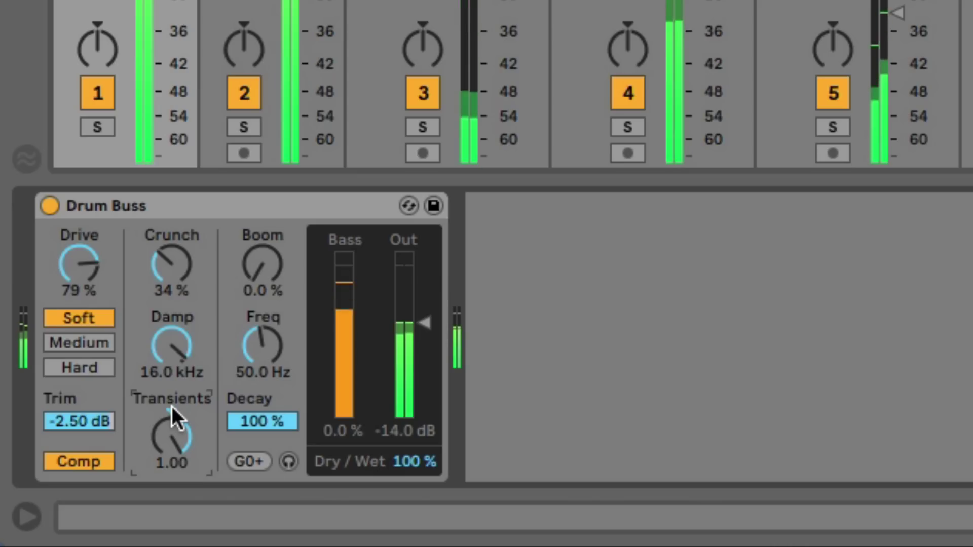
key("Delete")
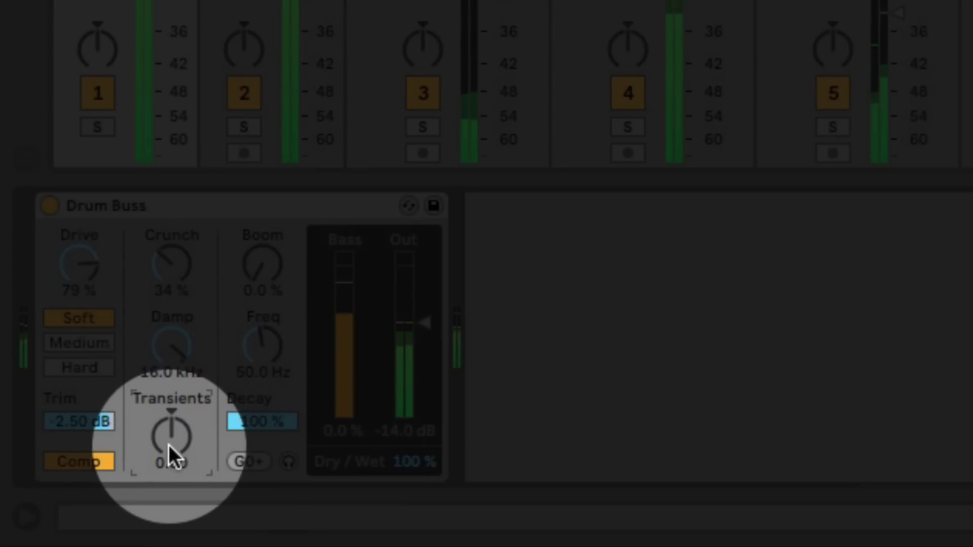
left_click_drag(173, 433, 173, 395)
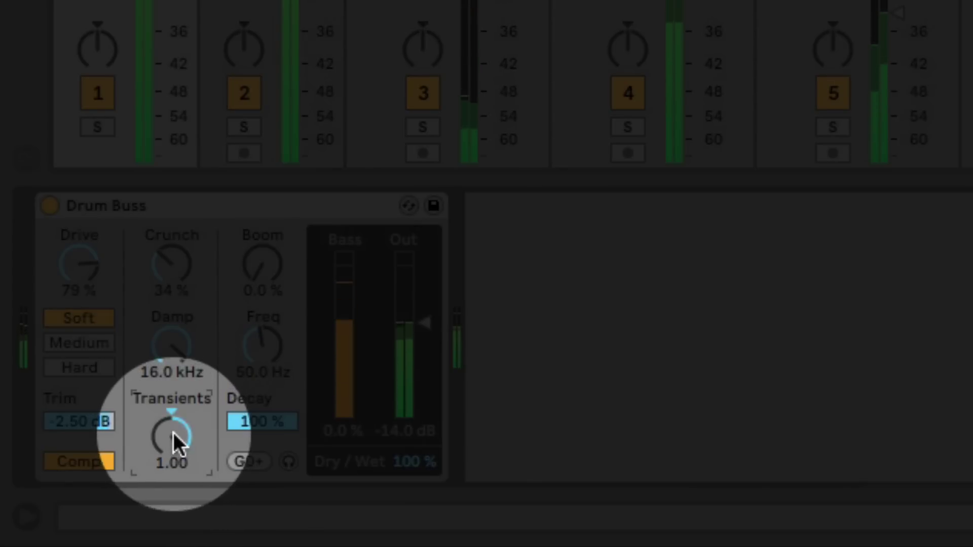
key("Delete")
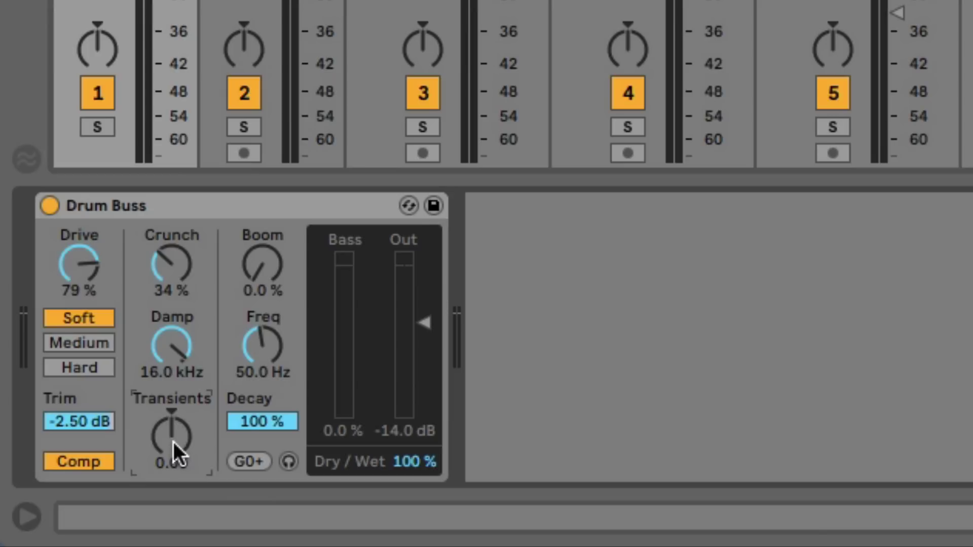
Step: Audition a reduced Transients amount during playback and restore the control's default
key("space")
left_click_drag(173, 440, 174, 456)
key("Delete")
key("space")
key("space")
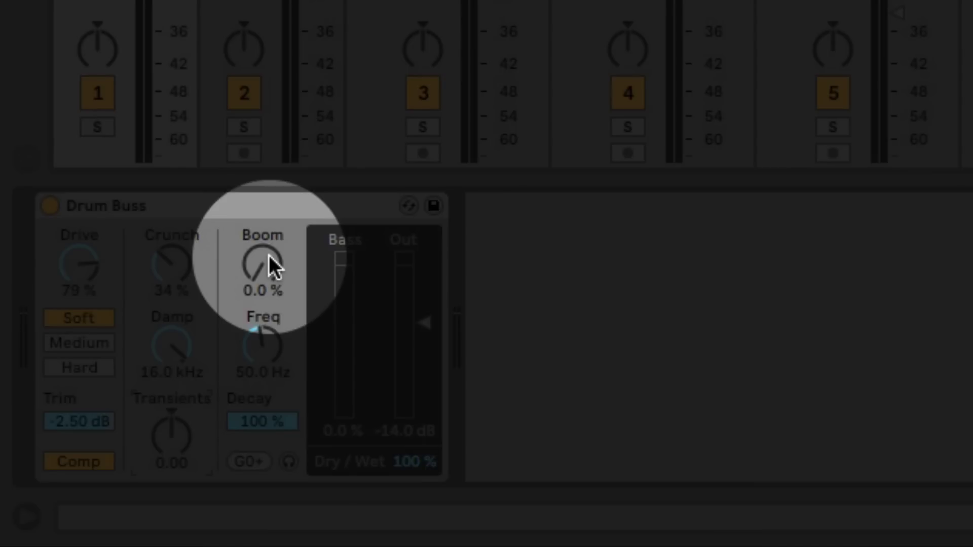
Step: Set Boom to 83 % and its frequency to 52.4 Hz, trying a 24 % Decay before restoring 100 %
key("space")
mouse_move(257, 253)
left_mouse_down()
mouse_move(256, 242)
mouse_move(260, 263)
left_mouse_up()
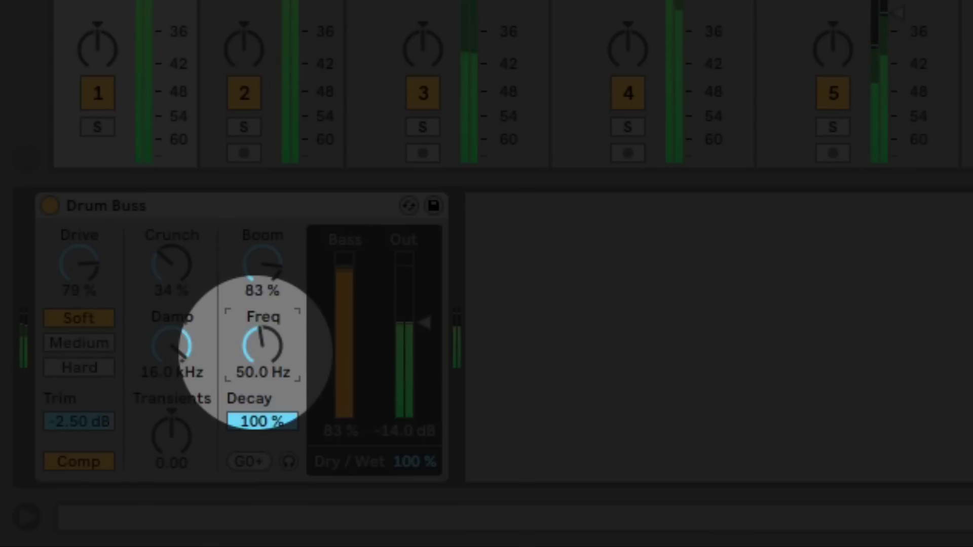
left_click_drag(262, 345, 262, 337)
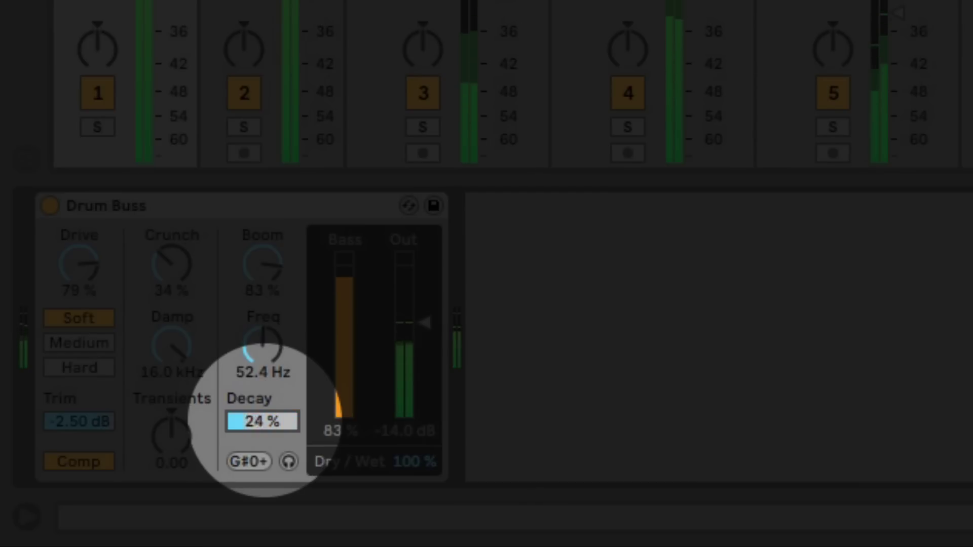
left_click_drag(262, 421, 262, 446)
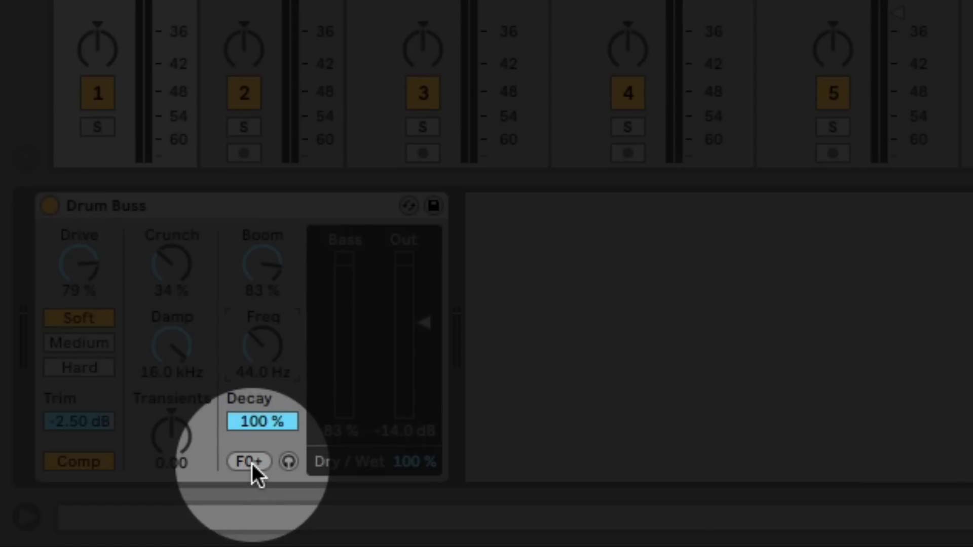
Step: Snap the Boom frequency to the note F0 and audition the boom signal on its own
left_click(251, 462)
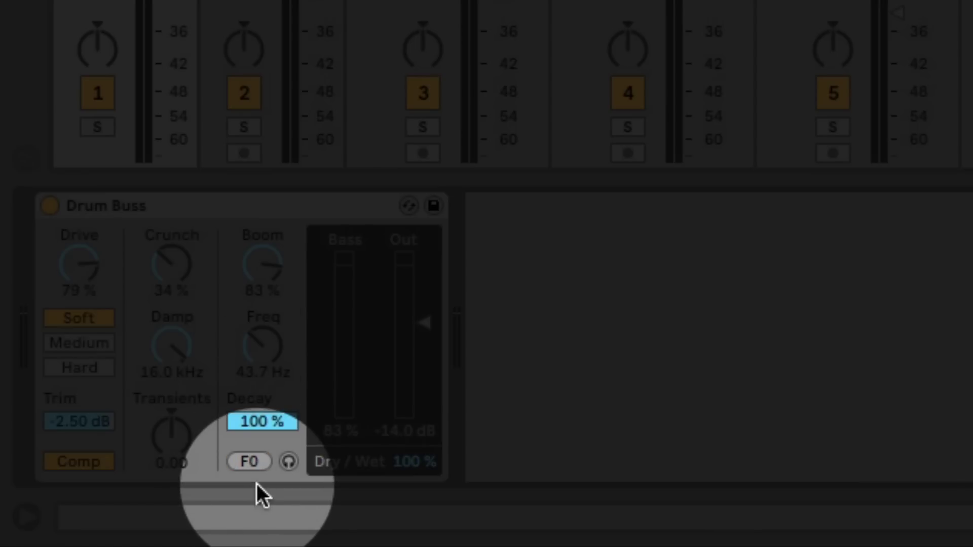
key("space")
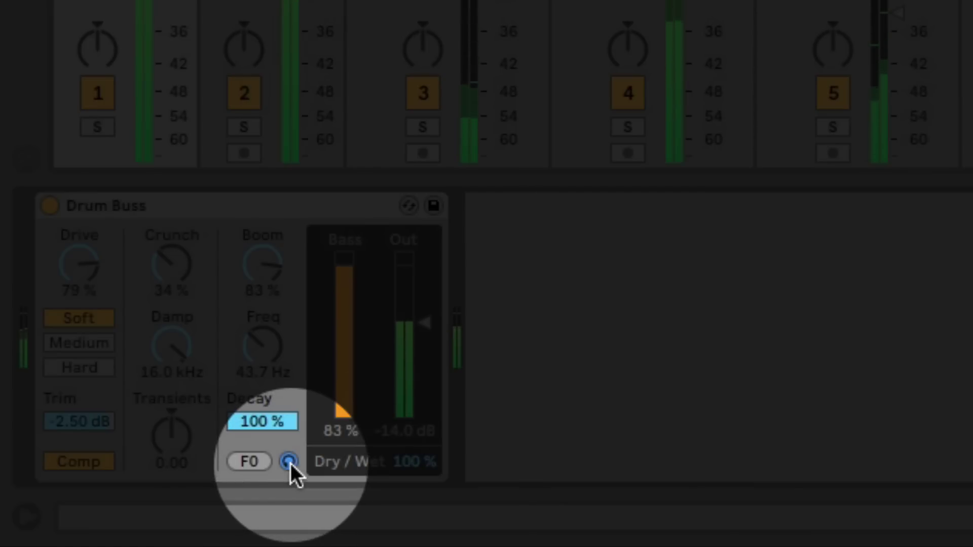
left_click(289, 461)
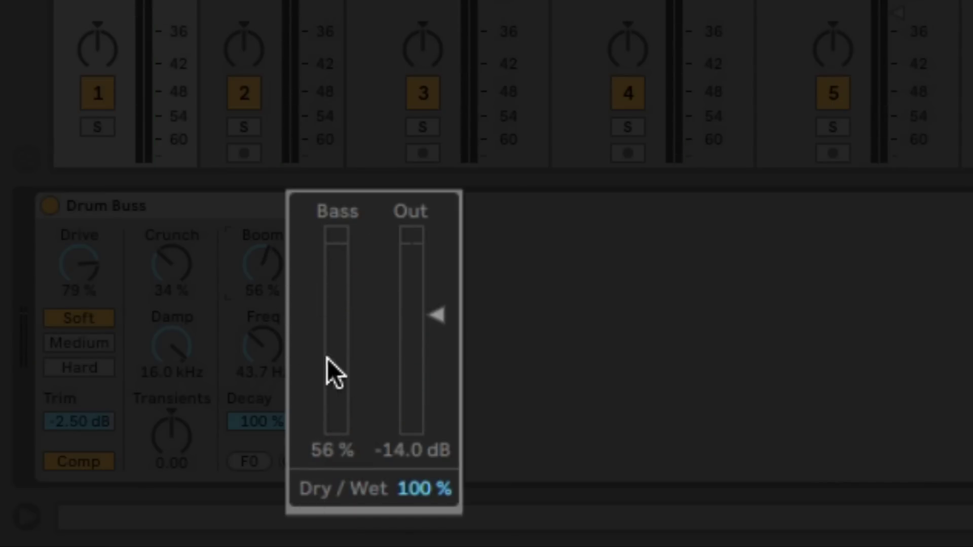
Step: Lower Boom to 48 % during playback
key("space")
left_click_drag(257, 262, 258, 272)
key("space")
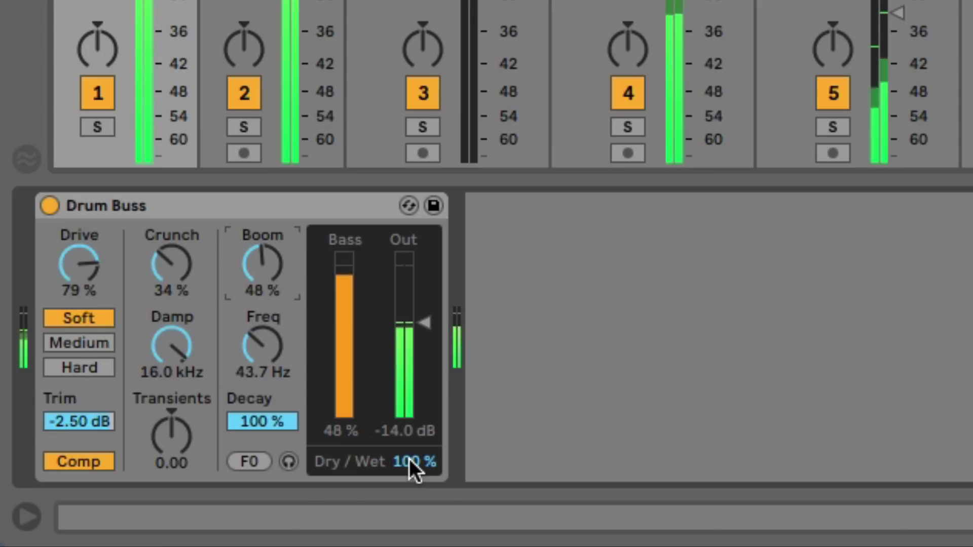
Step: Set Dry/Wet to 80 % and turn Boom down to 0 %
left_click_drag(409, 458, 409, 463)
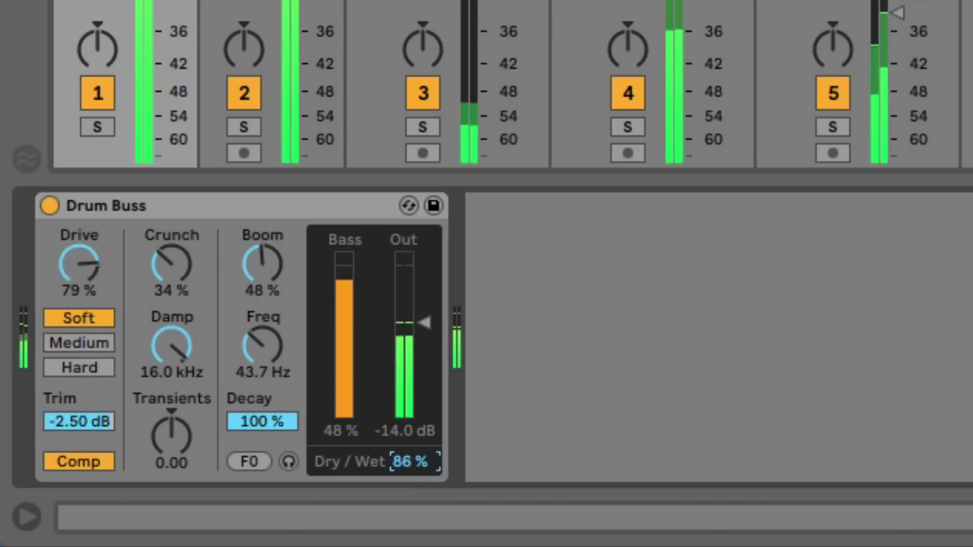
left_click_drag(274, 269, 274, 325)
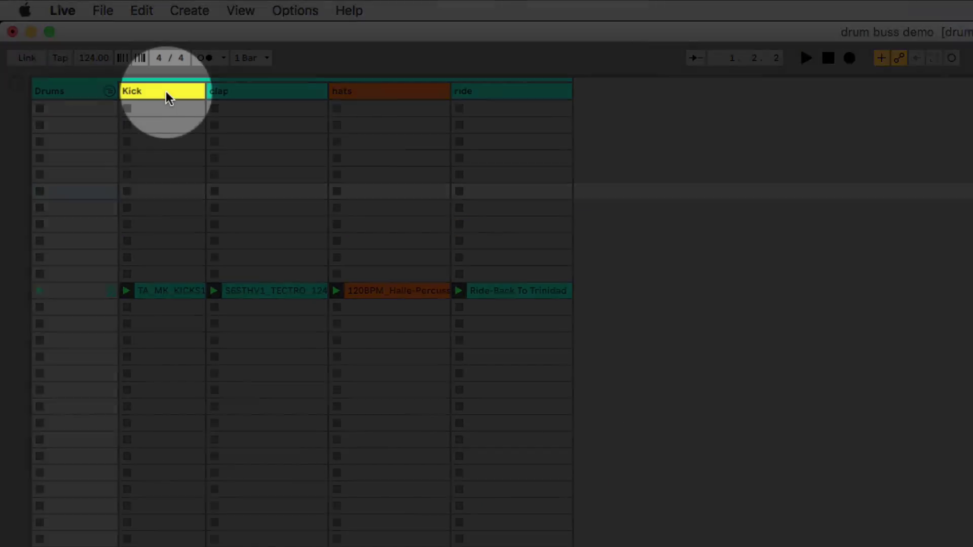
Step: Move the Kick track out of the Drums group to sit ahead of it, and select the Kick track
left_click_drag(166, 91, 45, 87)
left_click(157, 87)
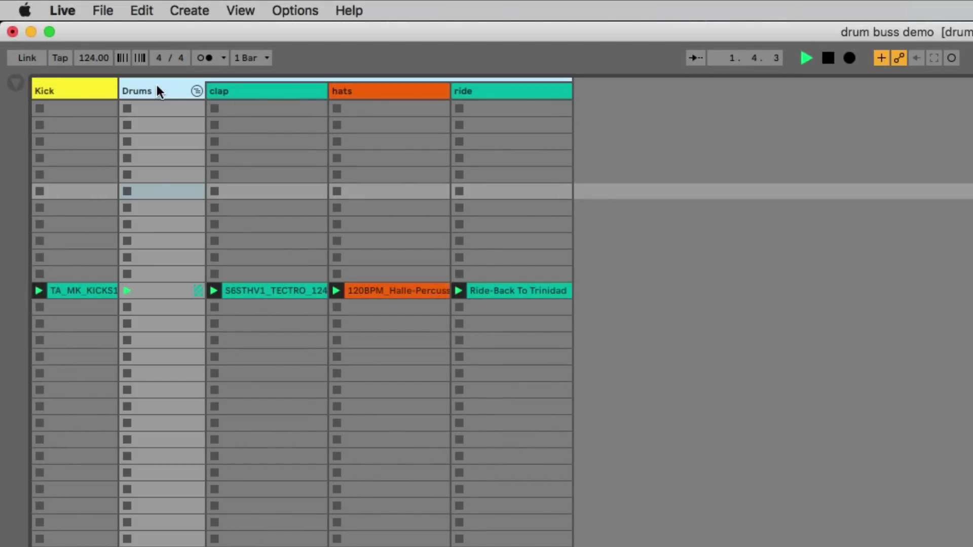
left_click(78, 89)
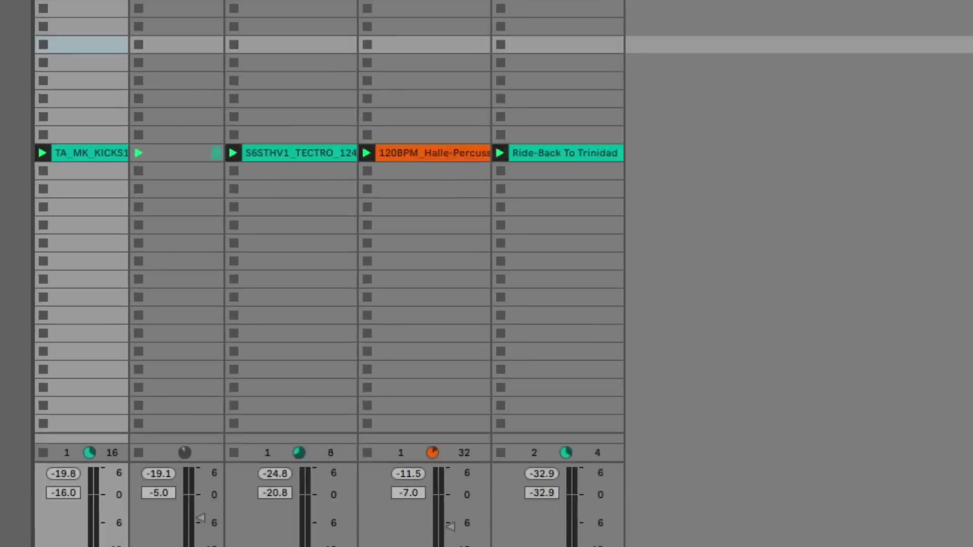
Step: Compare the kick with its Drum Buss bypassed and active, leaving the device enabled
left_click(163, 205)
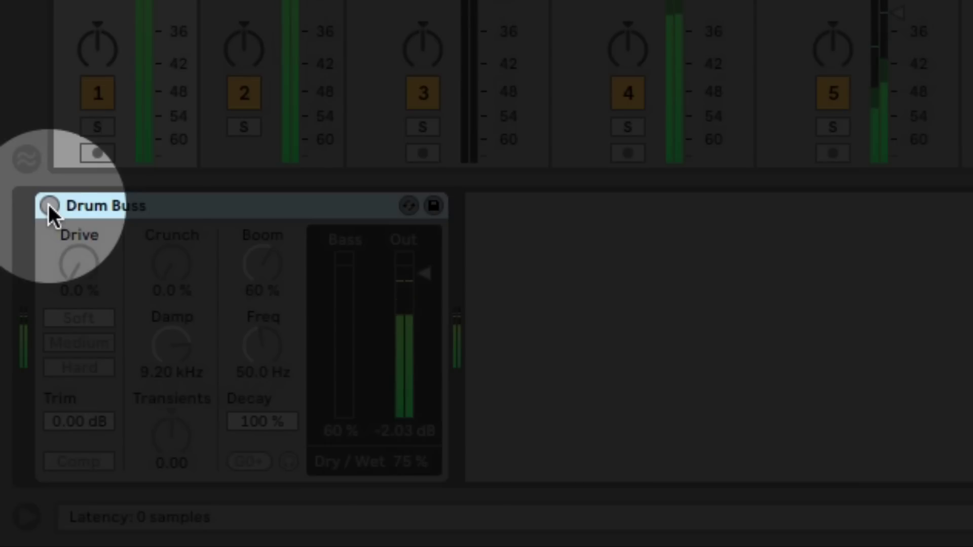
left_click(49, 205)
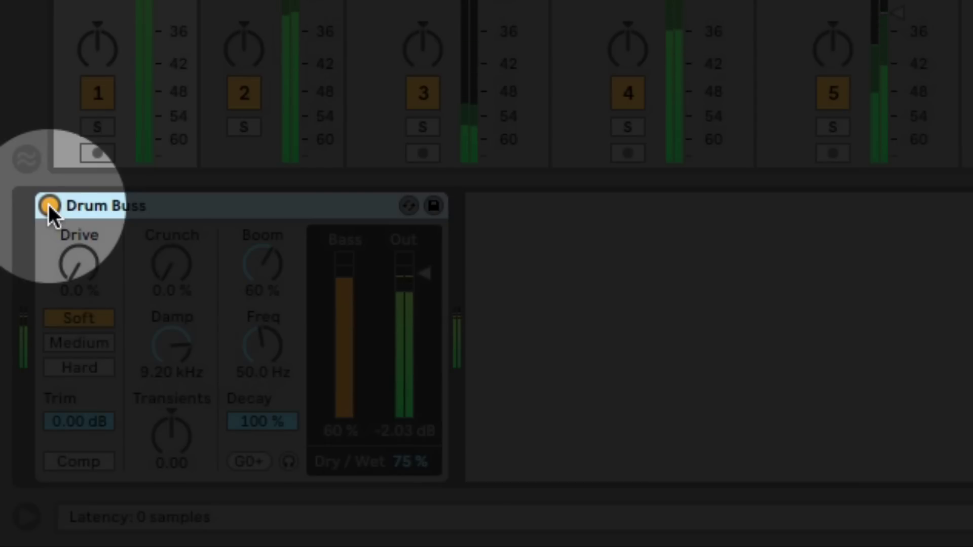
left_click(48, 206)
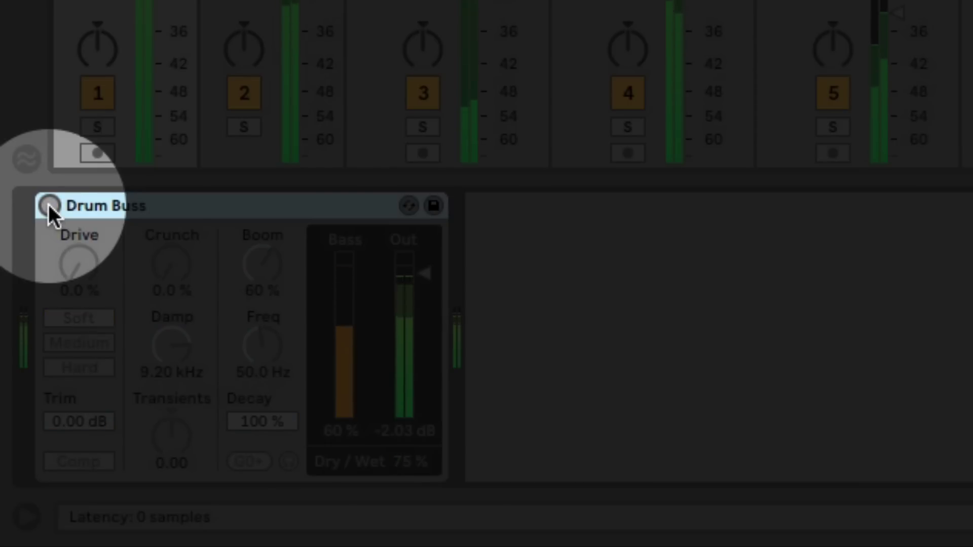
left_click(49, 206)
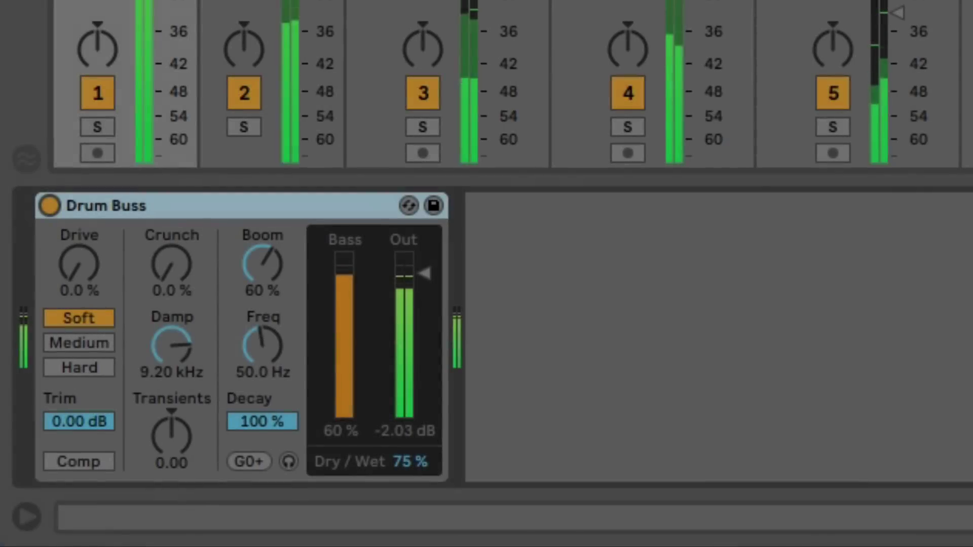
Step: Set Crunch to 54 % in the Drums group's Drum Buss
left_click(316, 89)
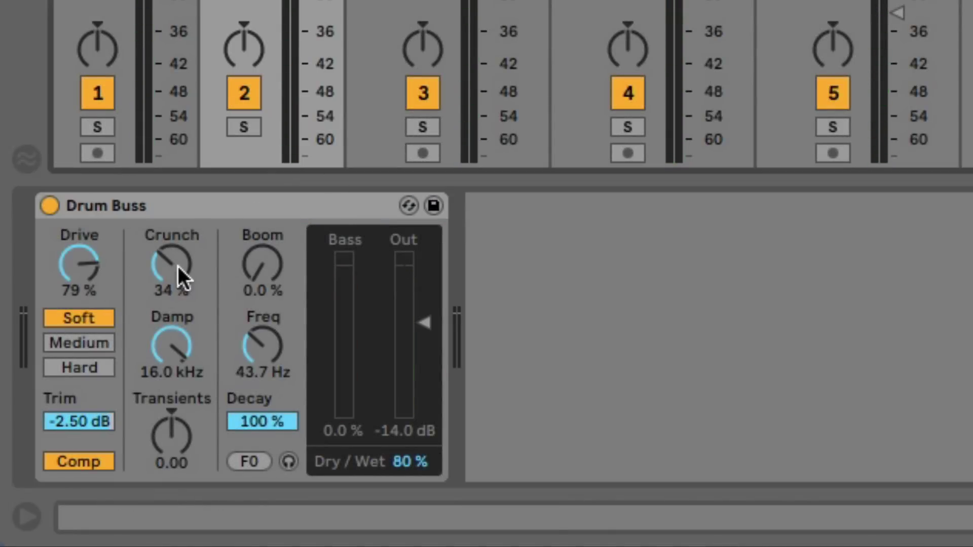
left_click_drag(176, 269, 176, 203)
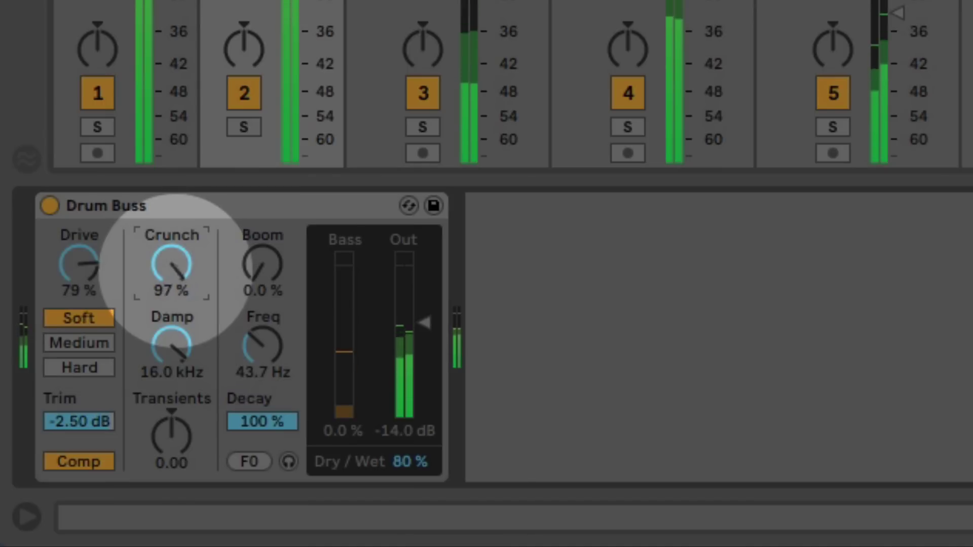
left_click_drag(172, 264, 173, 266)
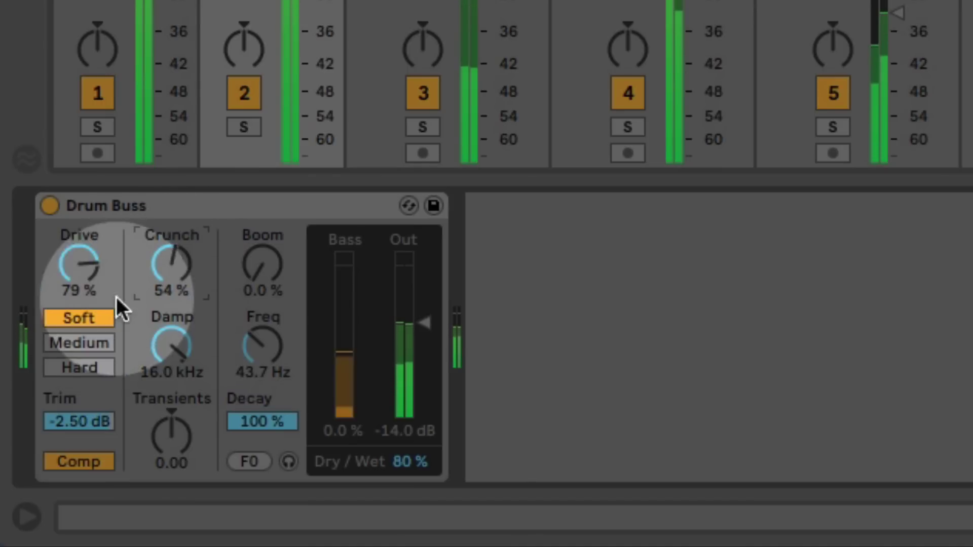
Step: Try the Medium distortion type, return to Soft, and set Transients to 0.45
left_click(92, 342)
left_click(85, 317)
mouse_move(162, 430)
left_mouse_down()
mouse_move(163, 407)
mouse_move(165, 432)
mouse_move(165, 420)
left_mouse_up()
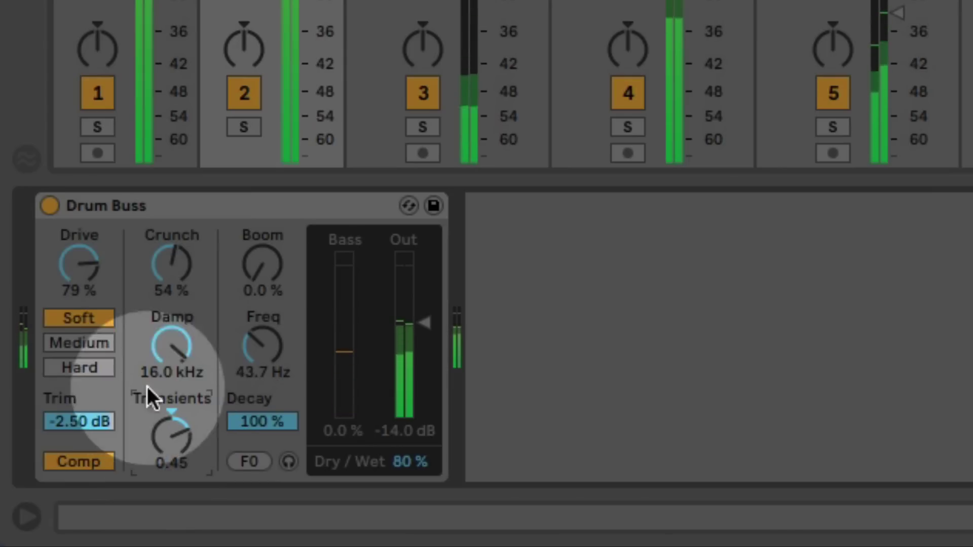
Step: Bypass Drum Buss to match levels, set its output to -18.1 dB, and re-enable the device
left_click(49, 205)
left_click_drag(425, 341, 426, 344)
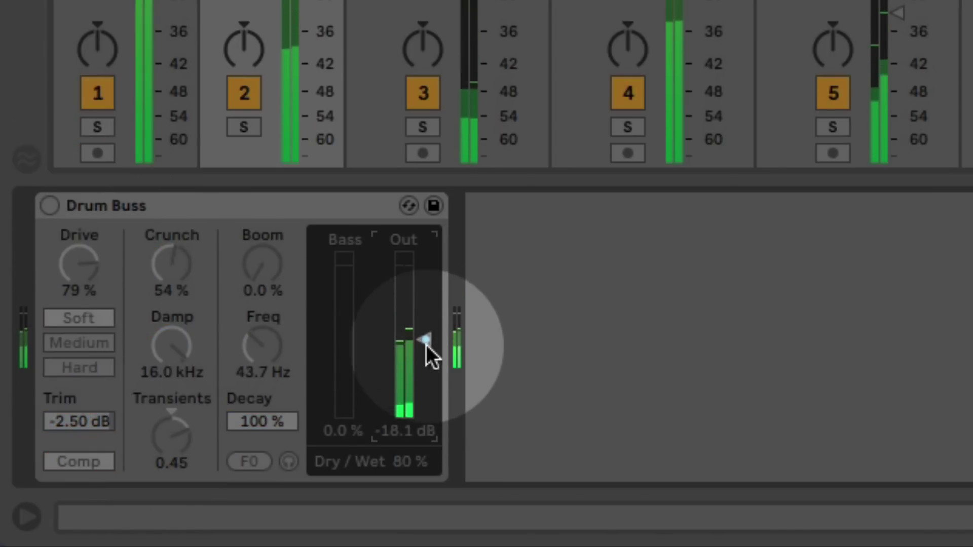
left_click(50, 204)
Step: Set Damp to 20.0 kHz and Dry/Wet to 95 %, and compare the drums with Drum Buss bypassed and active
left_click_drag(169, 350, 166, 341)
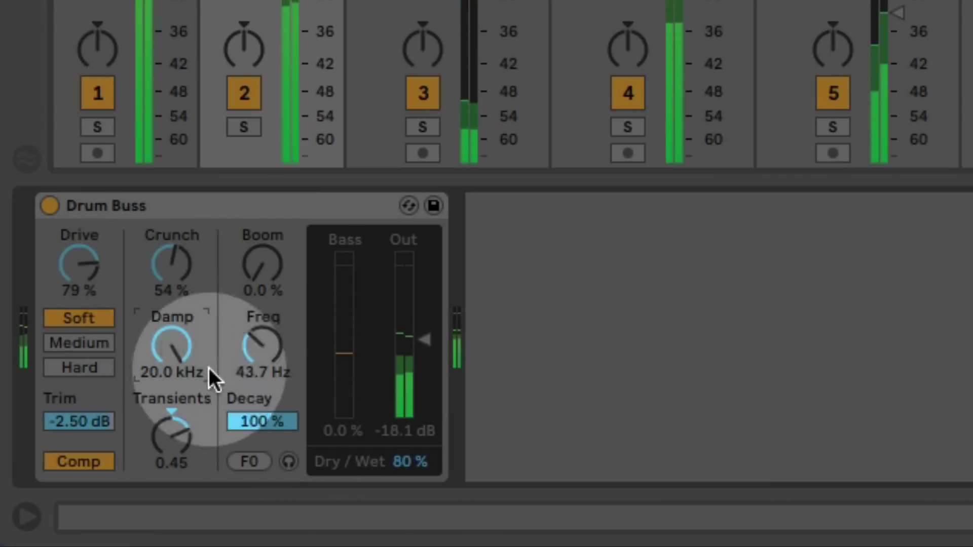
mouse_move(410, 462)
left_mouse_down()
mouse_move(410, 451)
mouse_move(408, 464)
left_mouse_up()
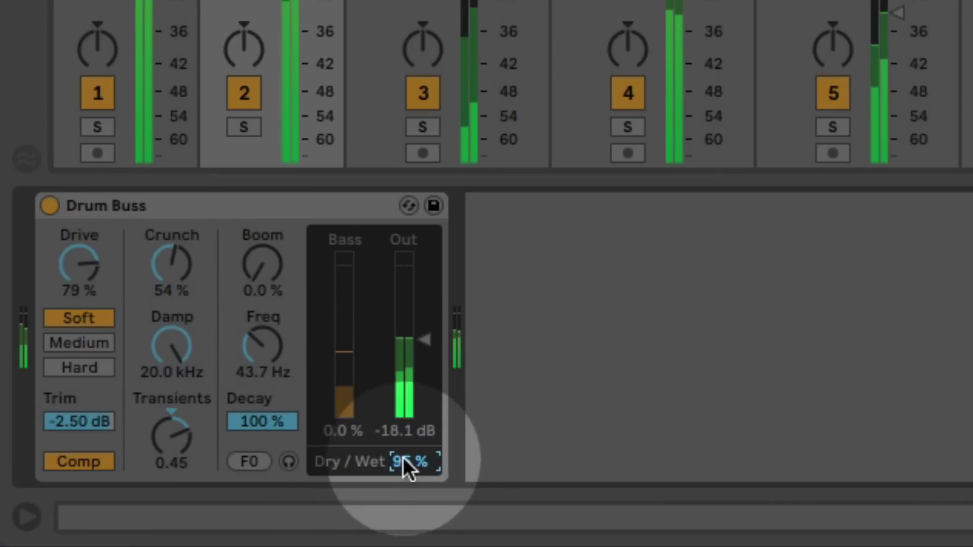
left_click(50, 203)
left_click(50, 203)
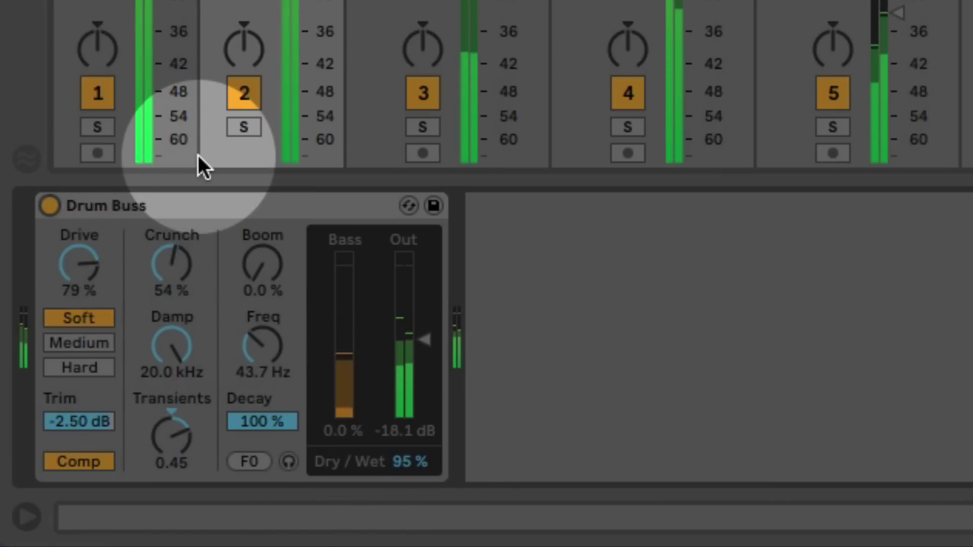